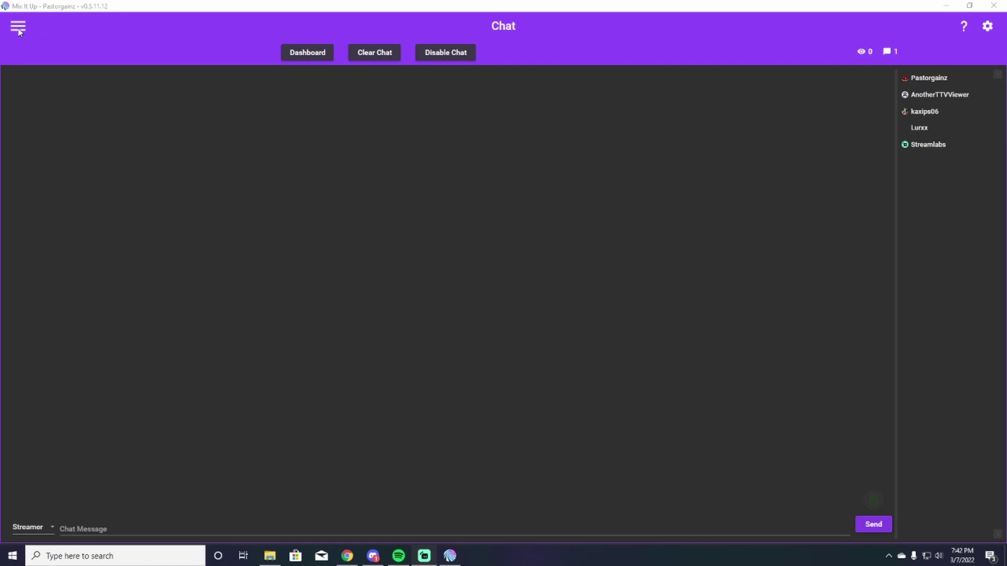
# Go to the Commands page and open the Clip it command for editing.
pyautogui.click(18, 29)
pyautogui.click(45, 101)
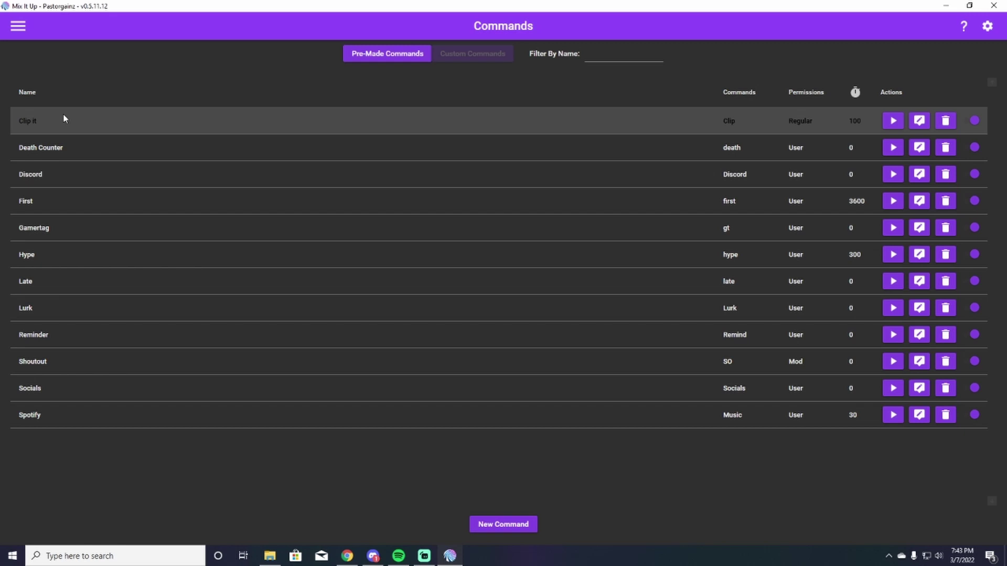
pyautogui.click(619, 111)
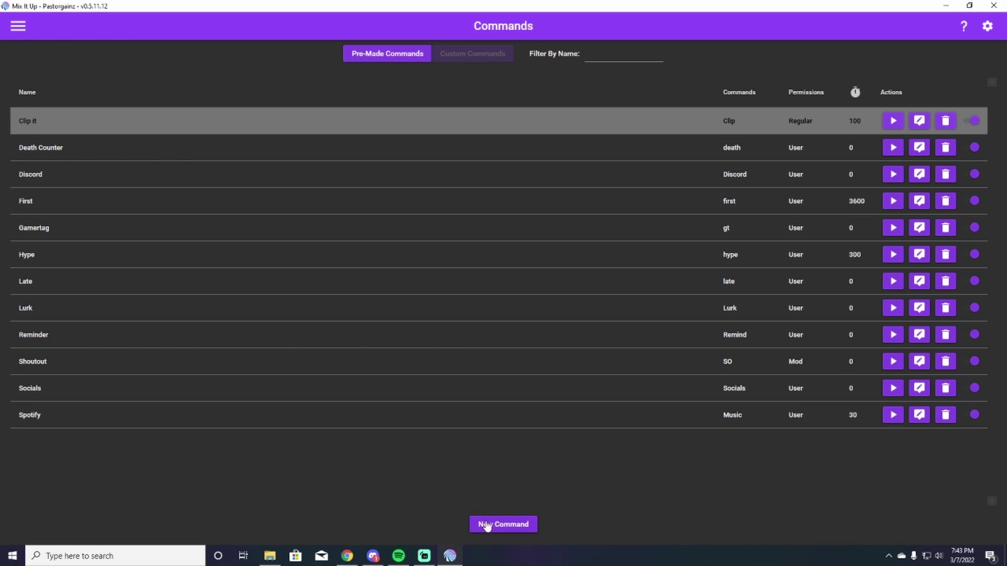
pyautogui.click(919, 120)
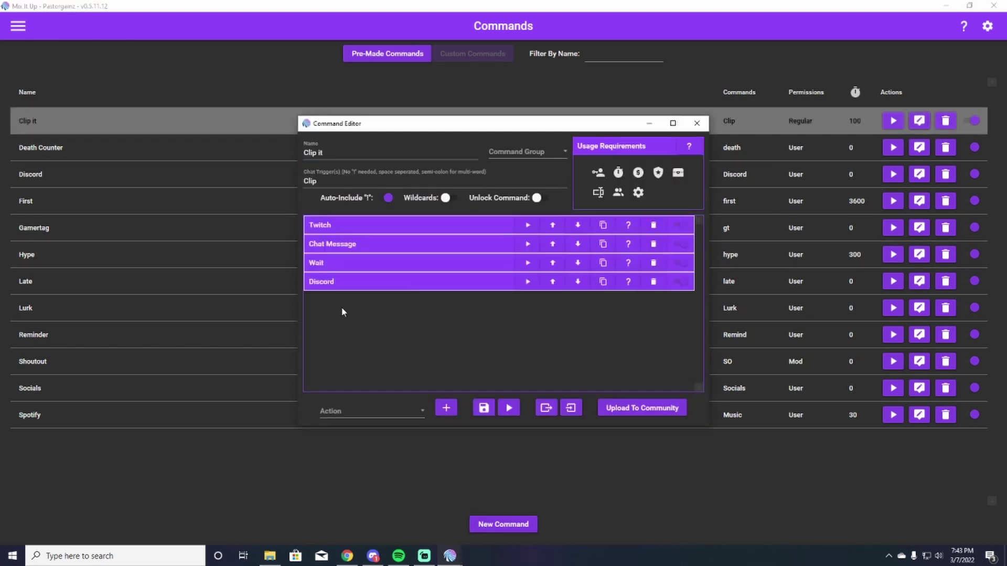
# Check the Clip it command's name and chat trigger, and expand its Twitch action to view the settings.
pyautogui.click(317, 152)
pyautogui.click(317, 181)
pyautogui.click(345, 231)
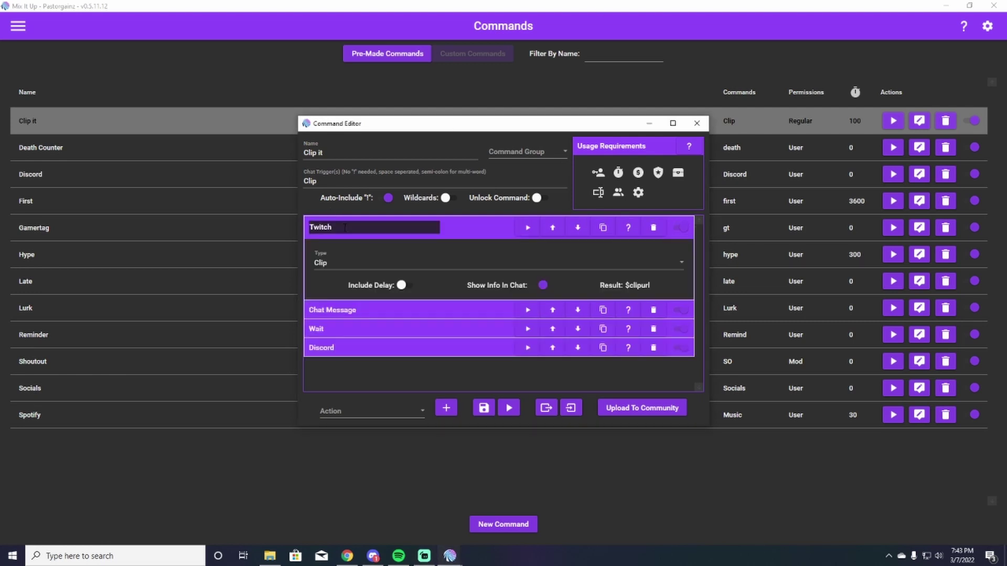
# Choose Clip as the type of the Twitch action and save the Clip it command.
pyautogui.click(424, 415)
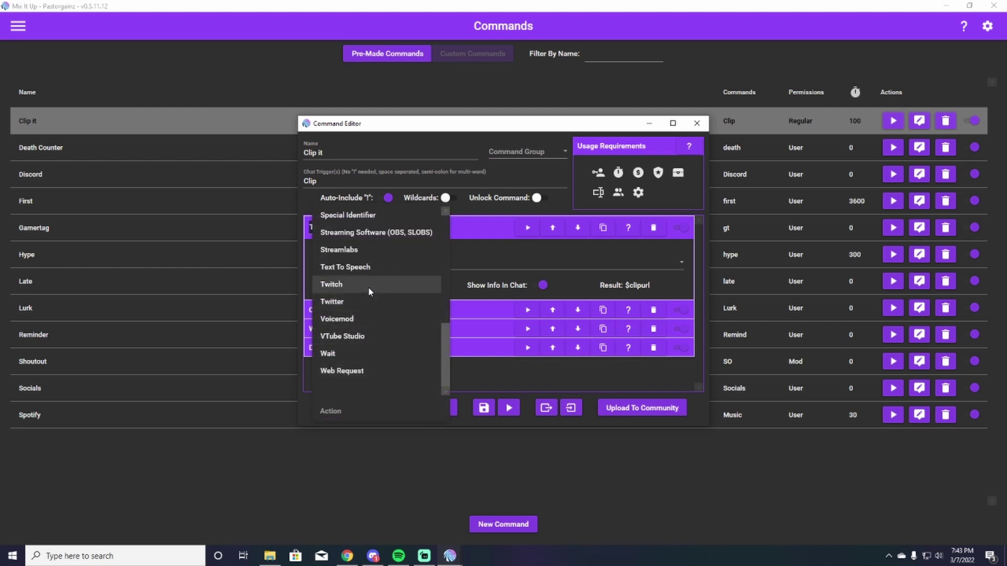
pyautogui.click(506, 263)
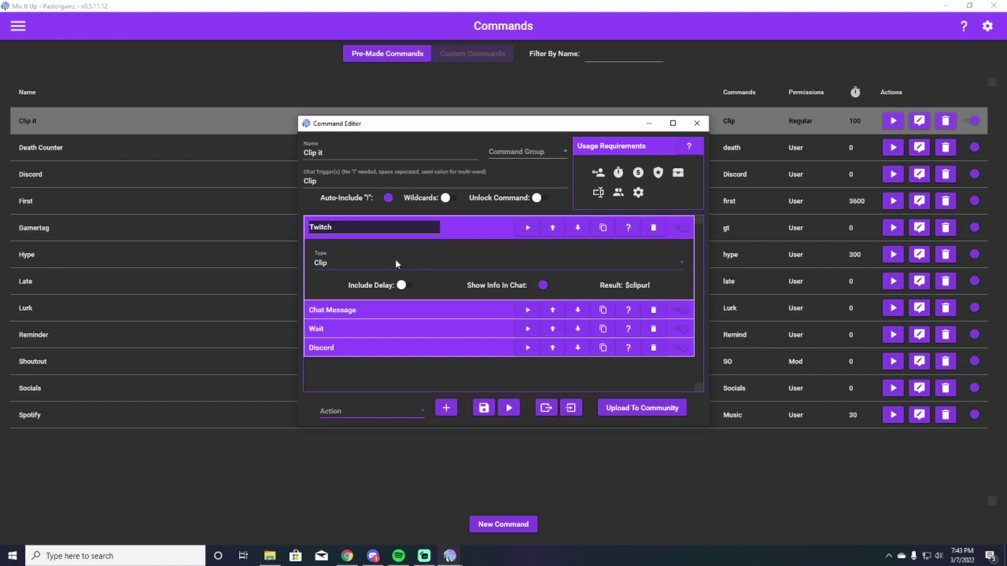
pyautogui.click(678, 263)
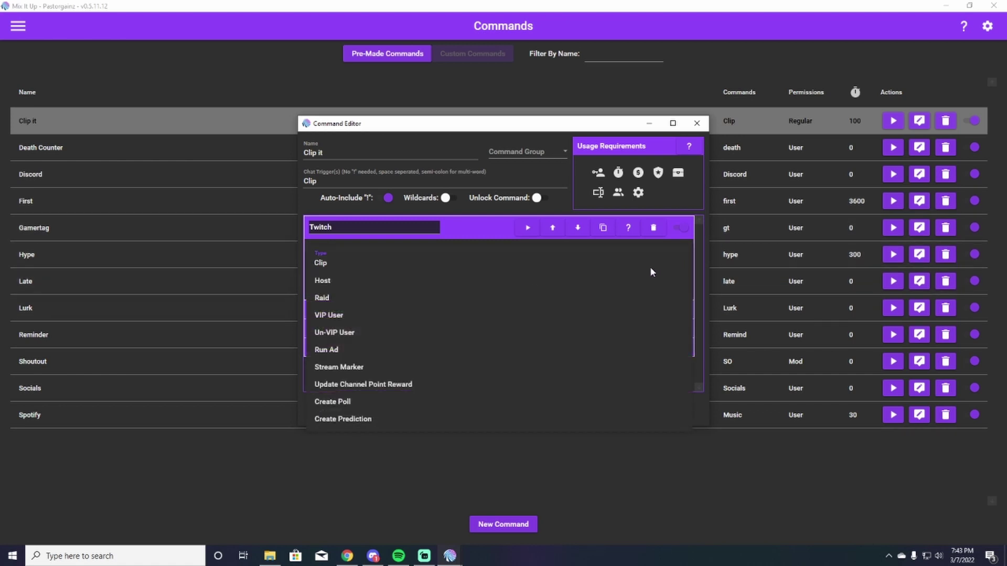
pyautogui.click(328, 264)
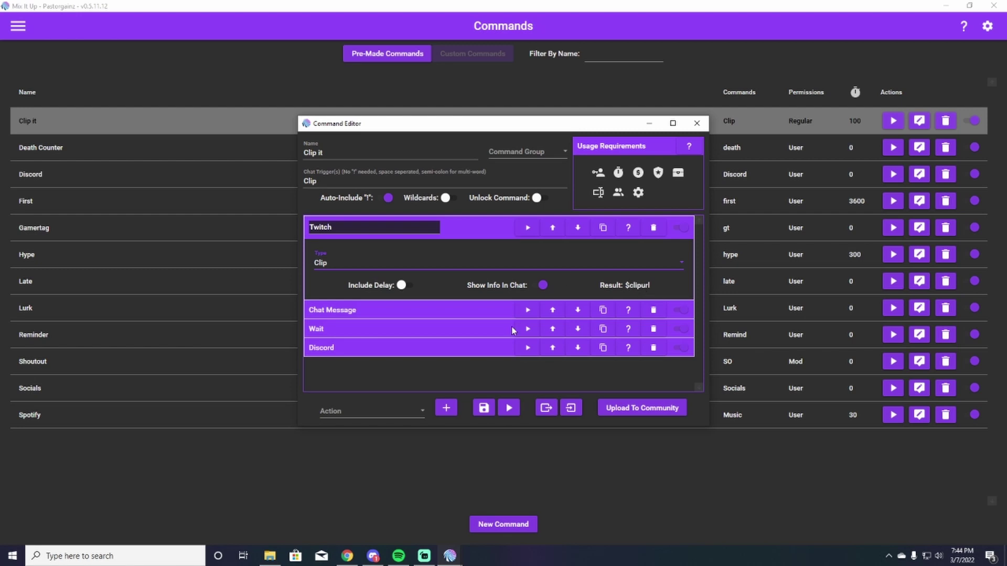
pyautogui.click(483, 408)
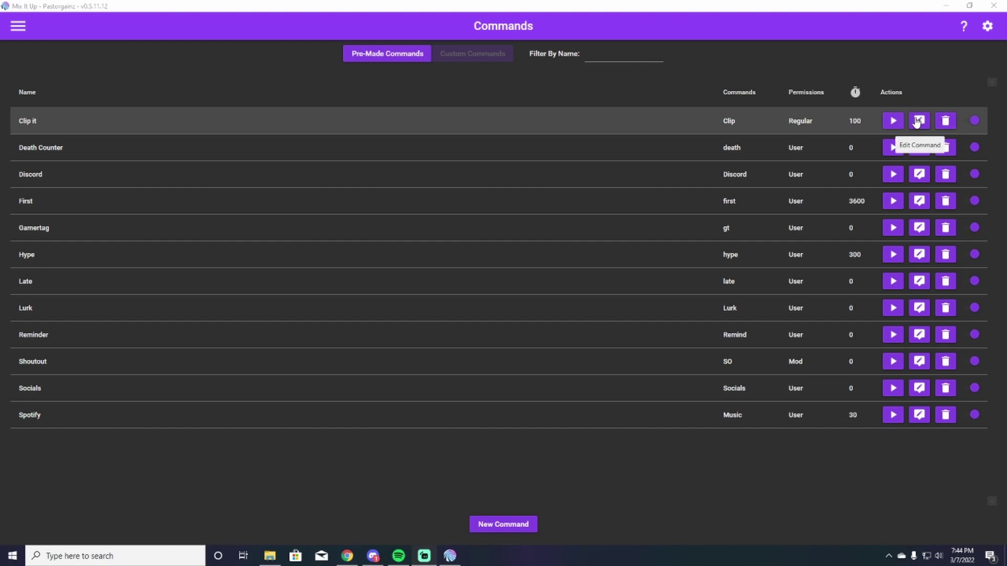
# Reopen the Clip it command and examine its Chat Message action and where that action type is offered.
pyautogui.click(917, 122)
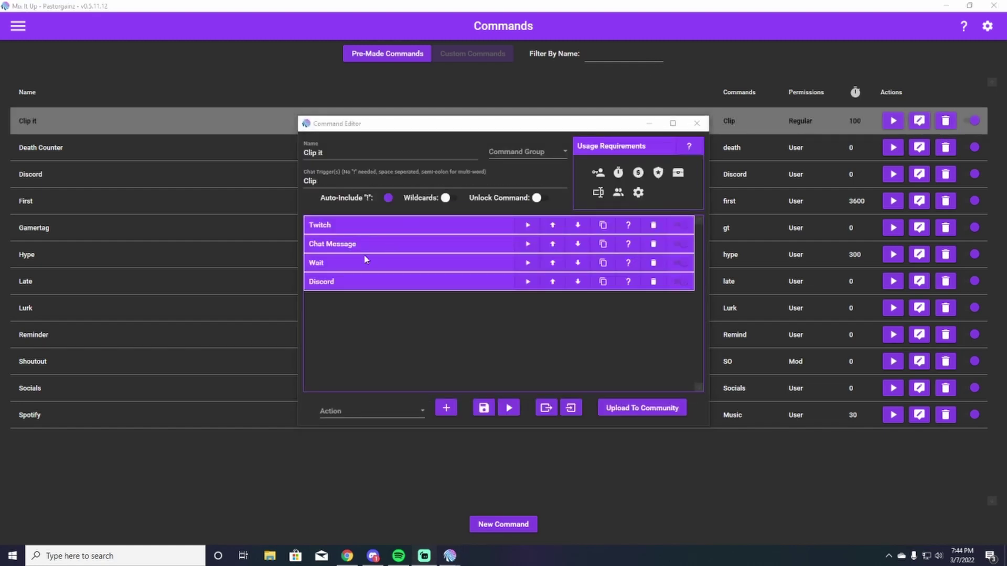
pyautogui.click(365, 244)
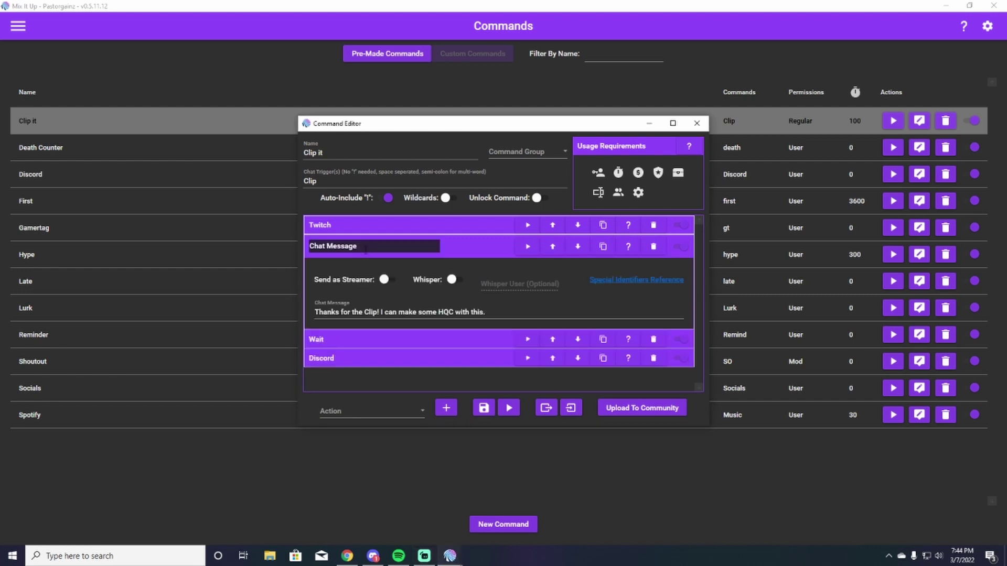
pyautogui.click(419, 413)
pyautogui.scroll(-1, 363, 221)
pyautogui.scroll(1, 364, 221)
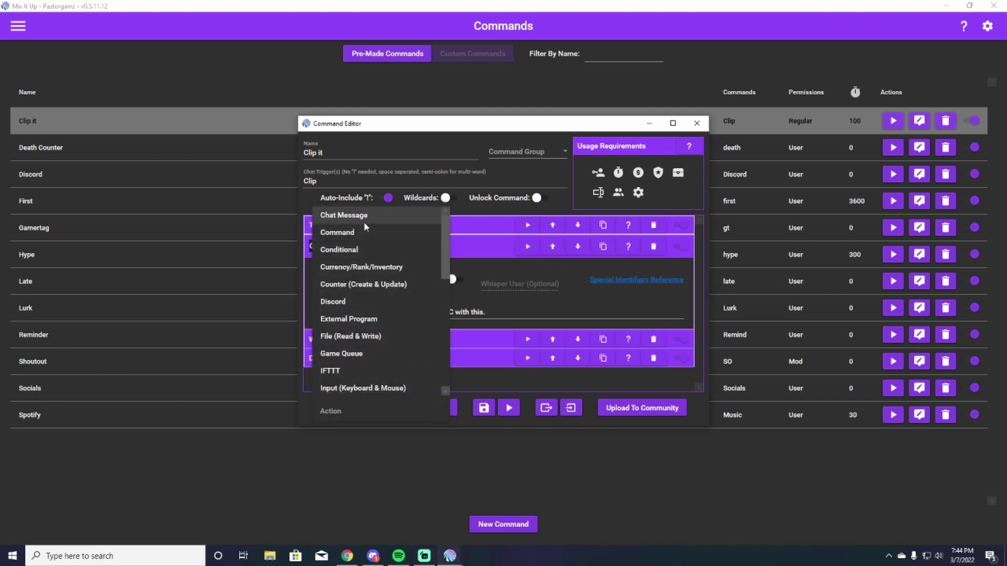
pyautogui.click(470, 383)
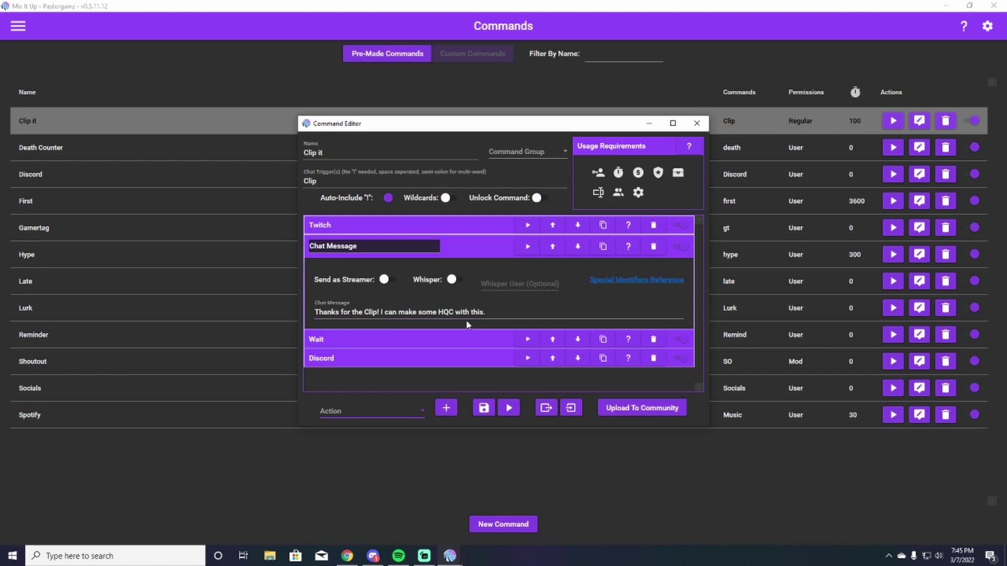
pyautogui.click(403, 247)
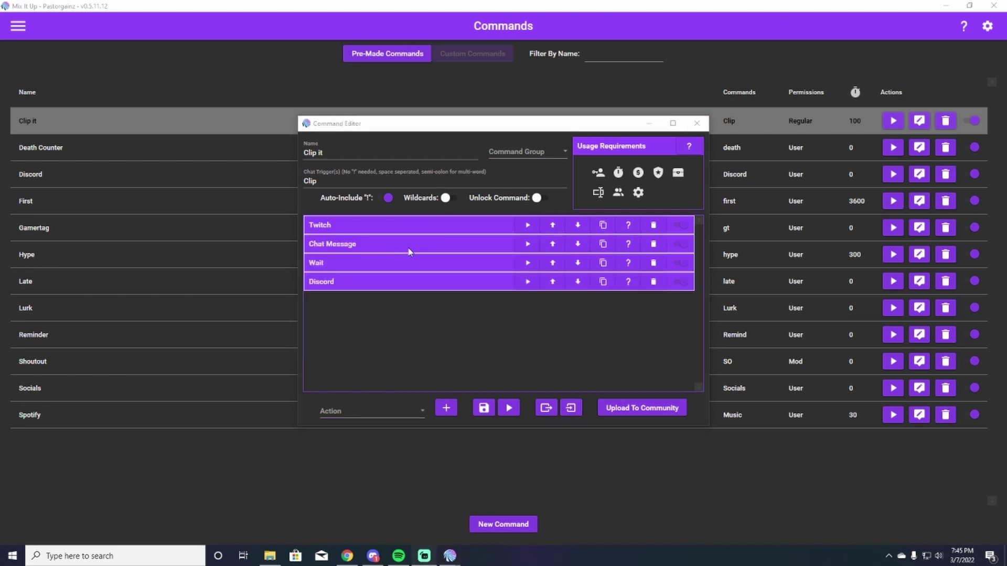
# Look through the available action types, examine the Wait action's duration, and save the Clip it command.
pyautogui.click(417, 417)
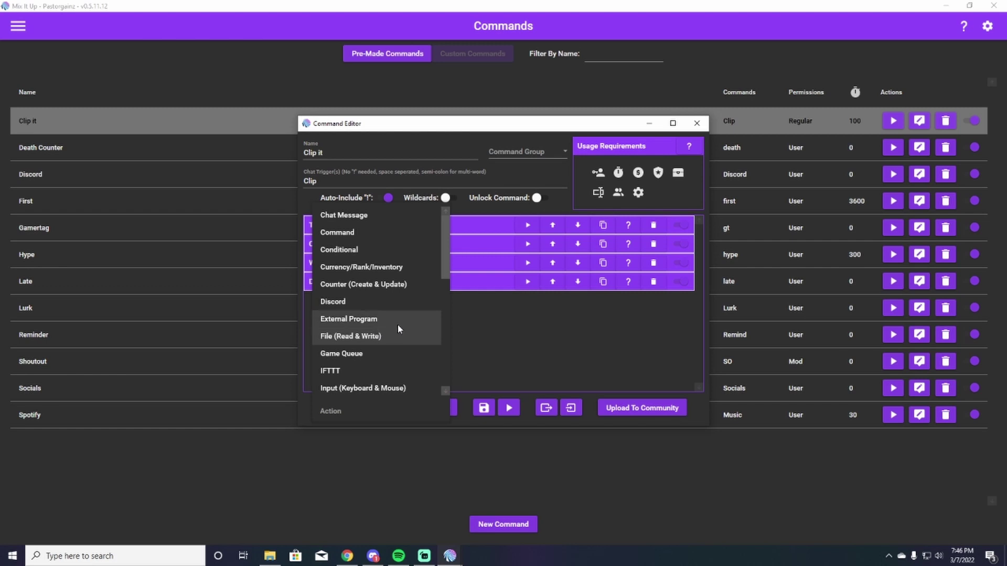
pyautogui.click(428, 416)
pyautogui.click(428, 416)
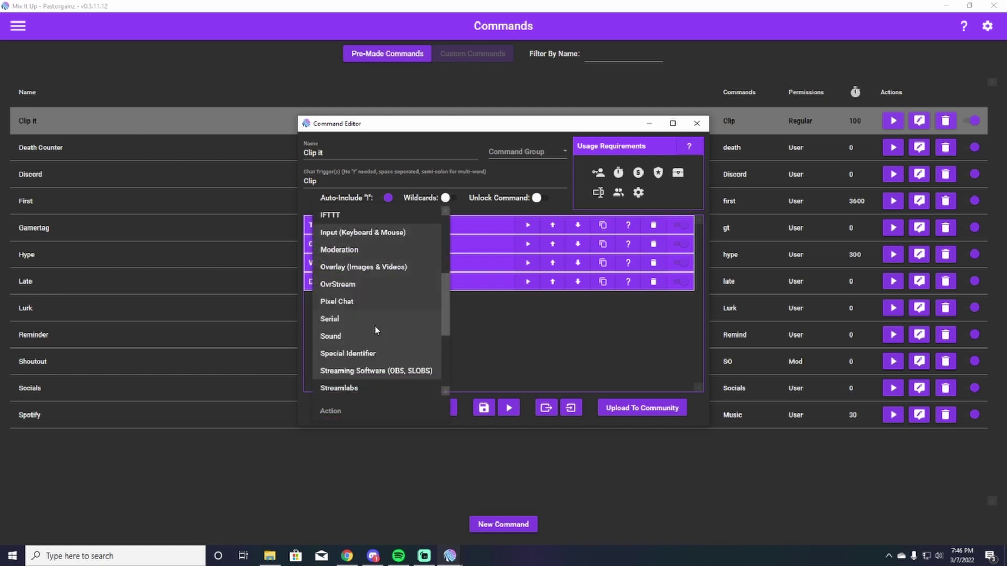
pyautogui.scroll(-3, 374, 325)
pyautogui.click(348, 354)
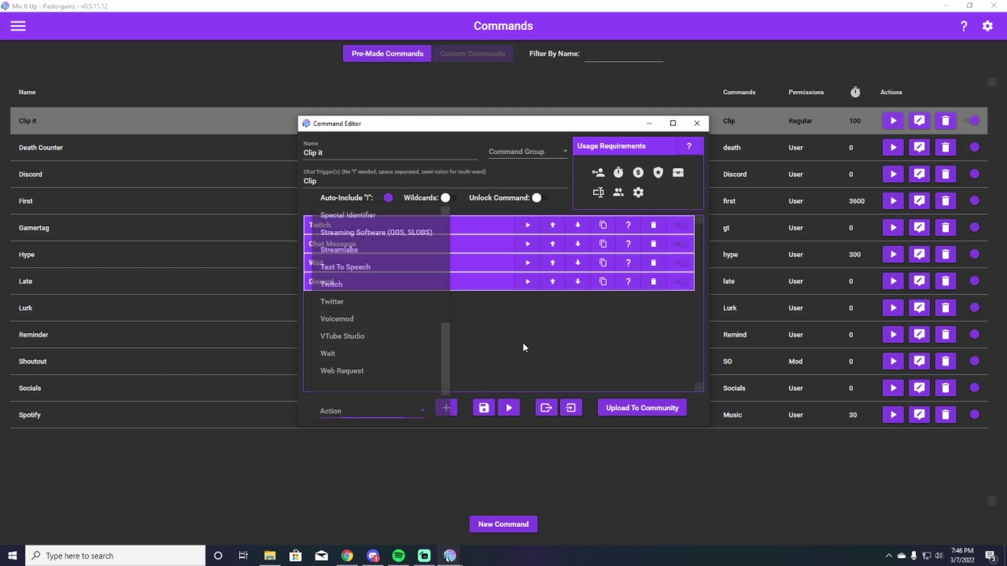
pyautogui.click(427, 265)
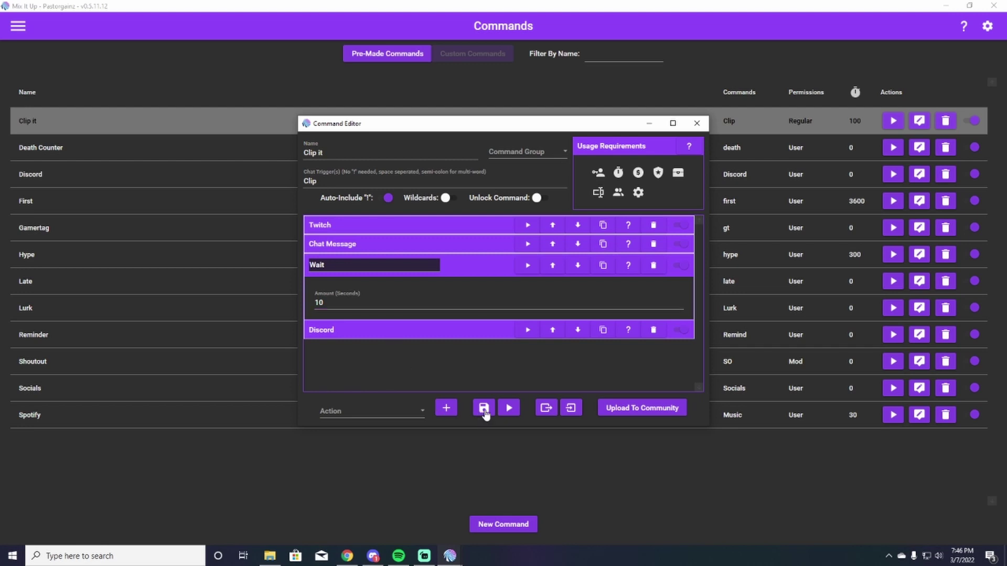
pyautogui.click(483, 408)
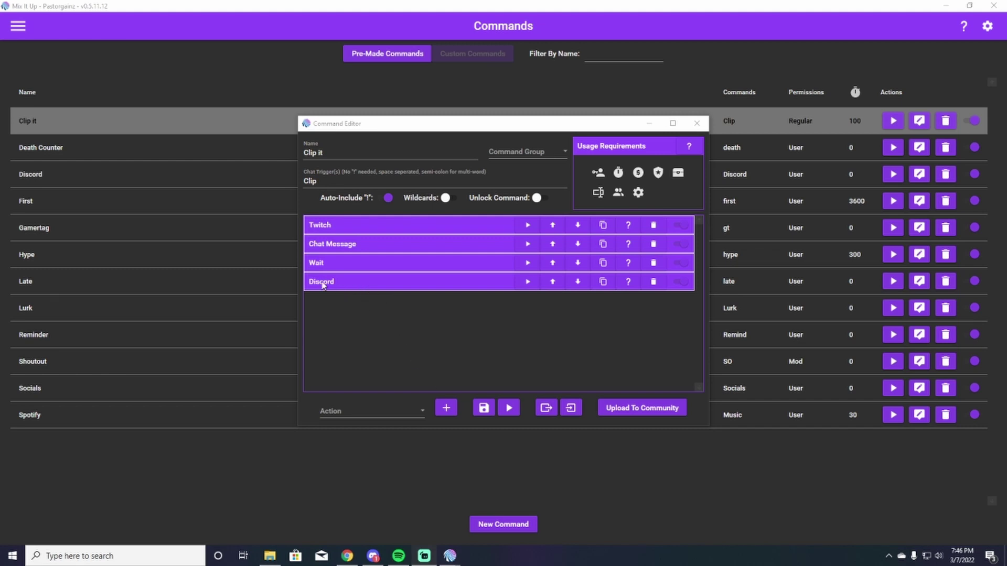
# Look for Discord among the available action types and expand the command's existing Discord action.
pyautogui.click(422, 415)
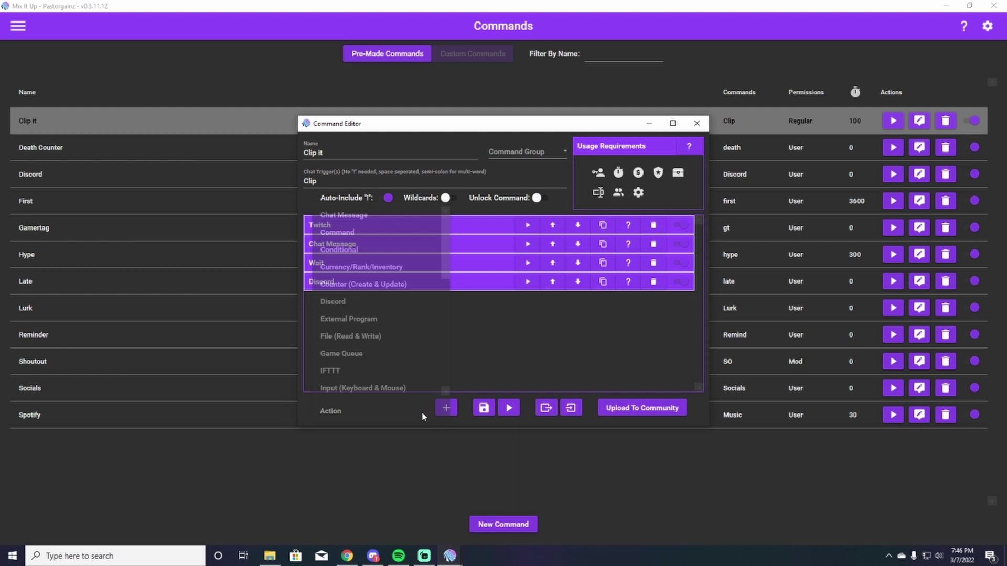
pyautogui.scroll(-4, 403, 327)
pyautogui.scroll(3, 390, 315)
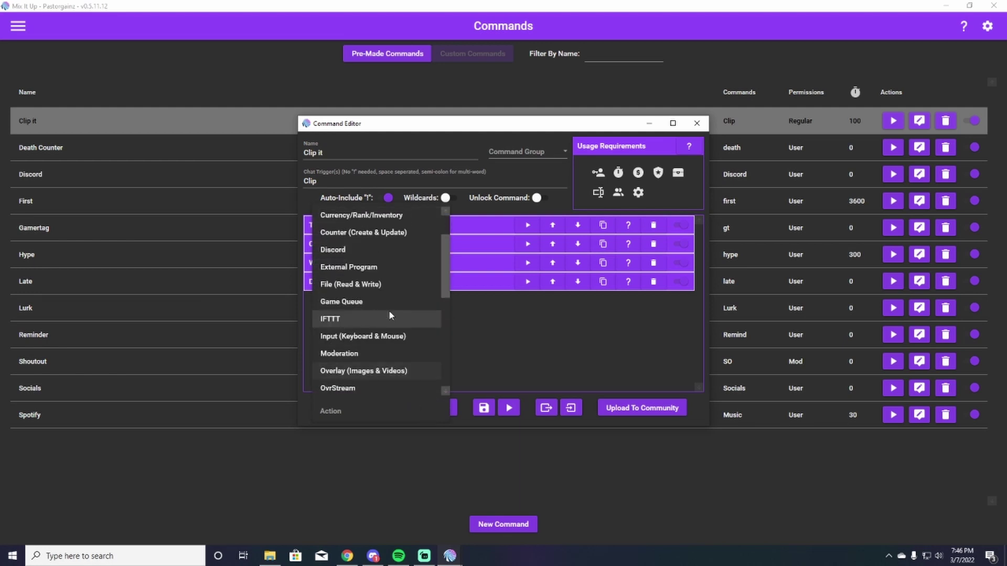
pyautogui.click(472, 326)
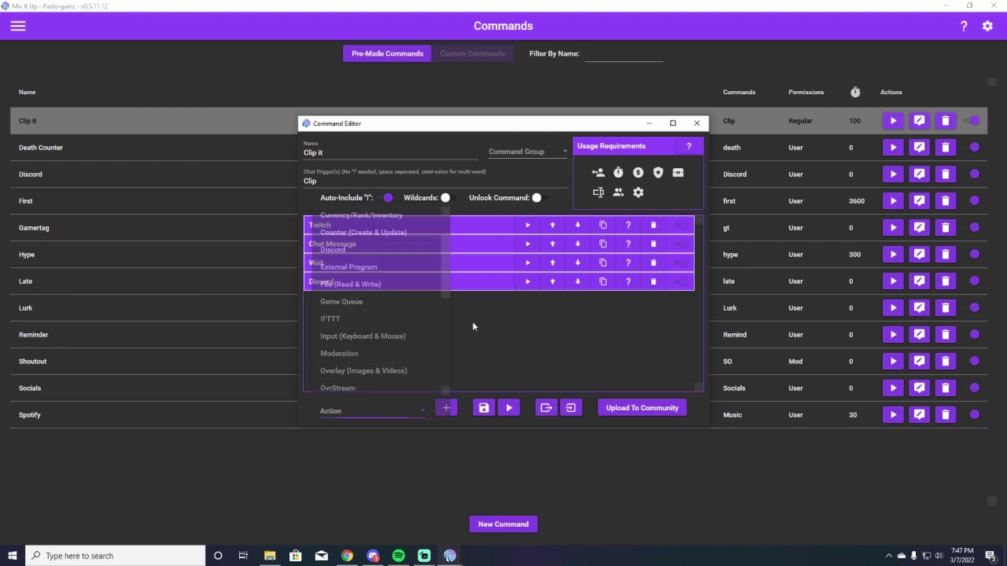
pyautogui.click(382, 283)
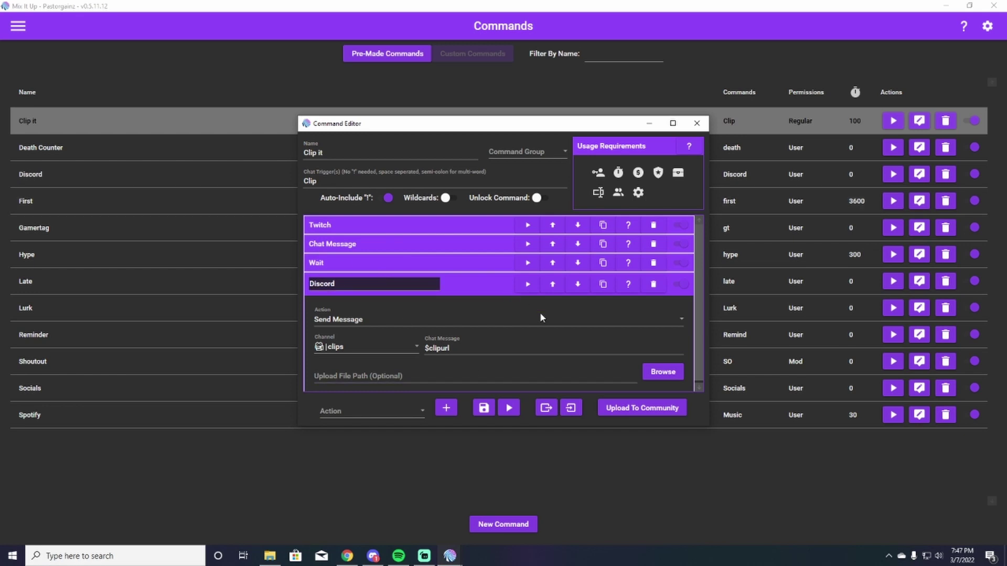
# Choose the clips channel for the Discord action's Send Message operation and save the Clip it command.
pyautogui.click(684, 326)
pyautogui.click(684, 322)
pyautogui.click(353, 355)
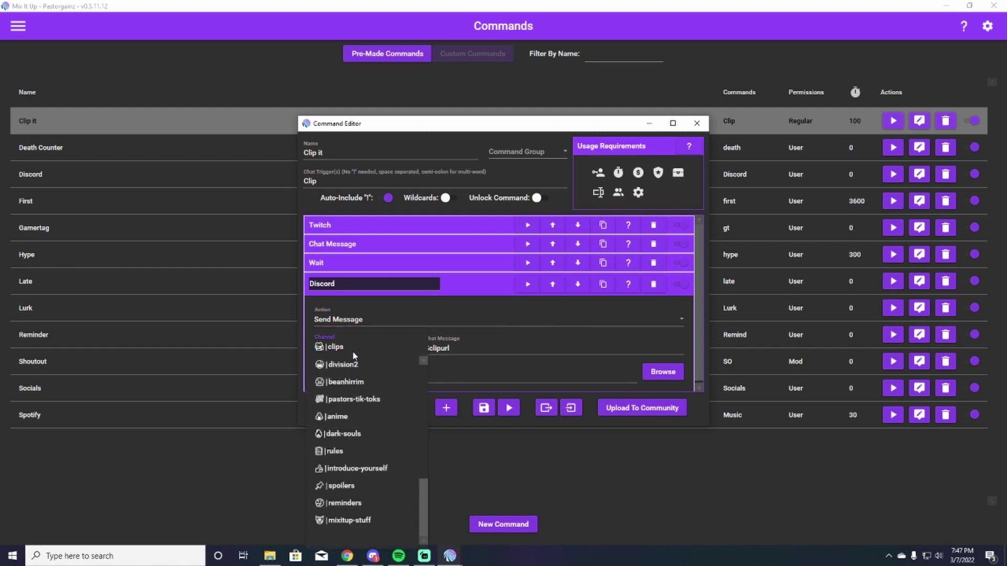
pyautogui.click(353, 350)
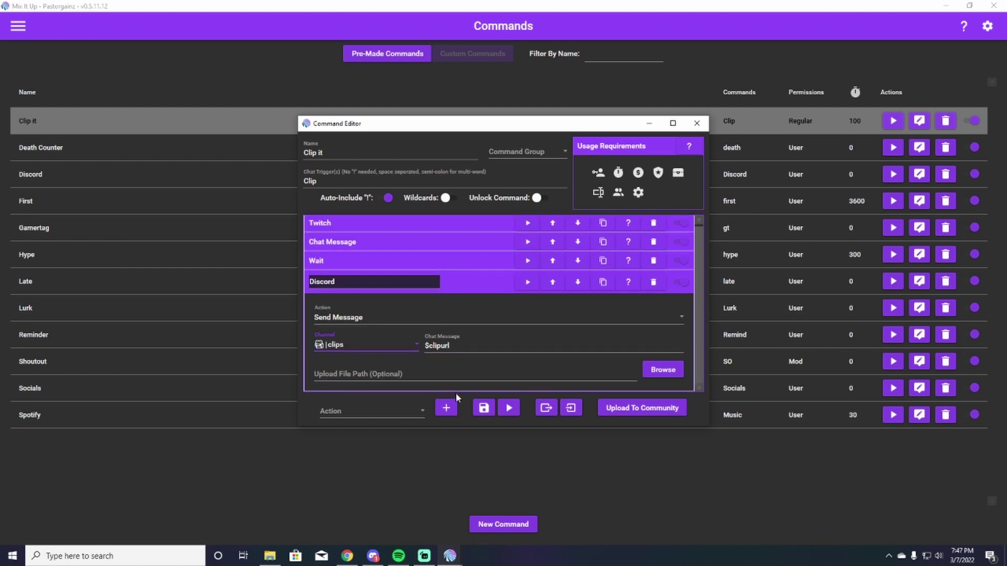
pyautogui.click(483, 408)
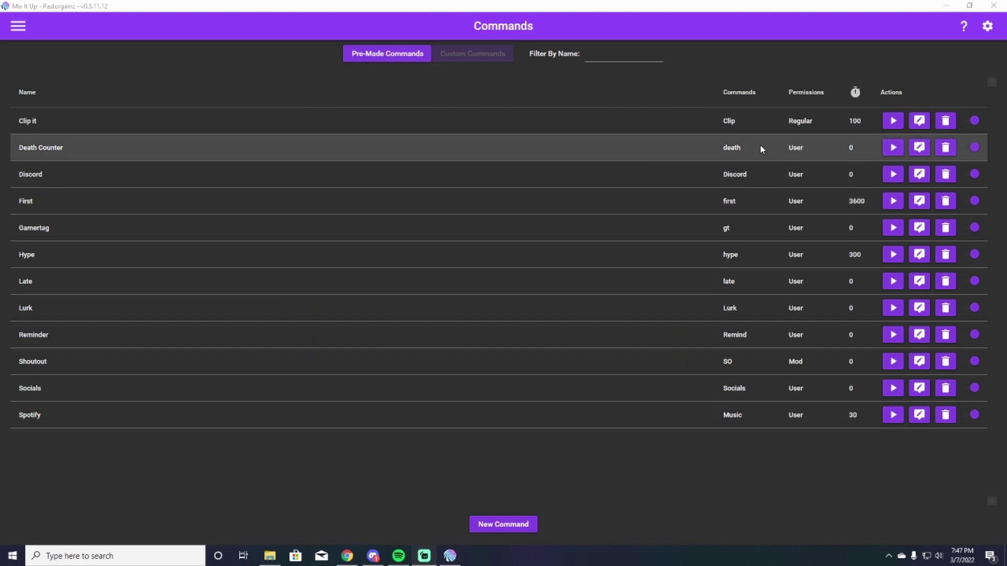